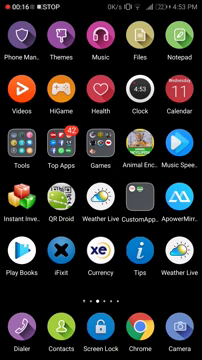
- Swipe back to the first home page with the clock, weather and Google search widgets
{"action": "mouse_move", "coordinate": [160, 180]}
{"action": "left_mouse_down"}
{"action": "mouse_move", "coordinate": [40, 180]}
{"action": "mouse_move", "coordinate": [160, 180]}
{"action": "left_mouse_up"}
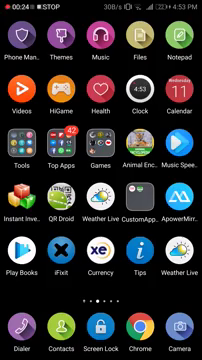
{"action": "left_click_drag", "start_coordinate": [40, 200], "coordinate": [170, 200]}
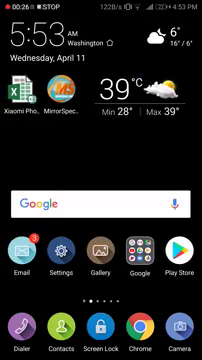
- Open Settings and go to its System page with About phone and reset options
{"action": "left_click", "coordinate": [61, 252]}
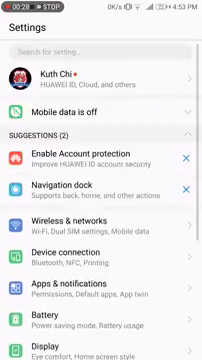
{"action": "scroll", "coordinate": [101, 200], "scroll_direction": "down", "scroll_amount": 6}
{"action": "scroll", "coordinate": [101, 200], "scroll_direction": "up", "scroll_amount": 6}
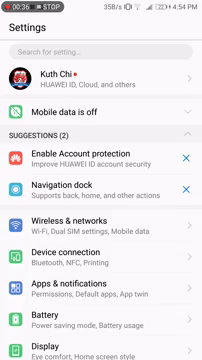
{"action": "scroll", "coordinate": [101, 200], "scroll_direction": "down", "scroll_amount": 2}
{"action": "scroll", "coordinate": [101, 200], "scroll_direction": "down", "scroll_amount": 2}
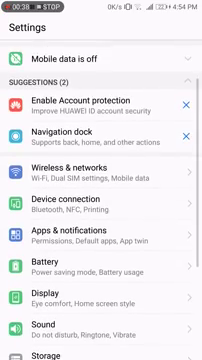
{"action": "scroll", "coordinate": [101, 200], "scroll_direction": "down", "scroll_amount": 2}
{"action": "scroll", "coordinate": [101, 200], "scroll_direction": "down", "scroll_amount": 2}
{"action": "scroll", "coordinate": [101, 200], "scroll_direction": "down", "scroll_amount": 2}
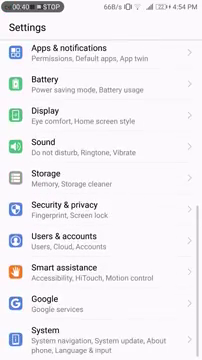
{"action": "scroll", "coordinate": [101, 200], "scroll_direction": "up", "scroll_amount": 5}
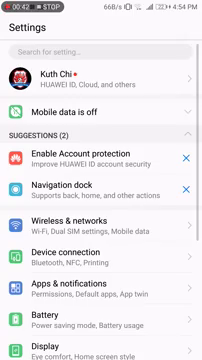
{"action": "scroll", "coordinate": [101, 200], "scroll_direction": "down", "scroll_amount": 2}
{"action": "scroll", "coordinate": [101, 200], "scroll_direction": "down", "scroll_amount": 2}
{"action": "scroll", "coordinate": [101, 200], "scroll_direction": "down", "scroll_amount": 1}
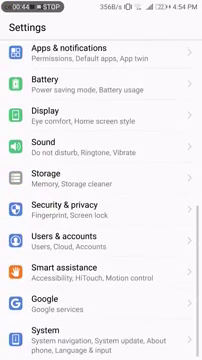
{"action": "left_click", "coordinate": [100, 338]}
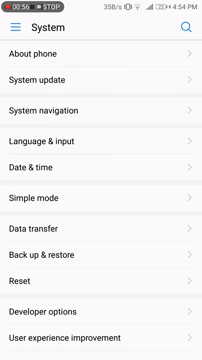
{"action": "scroll", "coordinate": [101, 200], "scroll_direction": "down", "scroll_amount": 1}
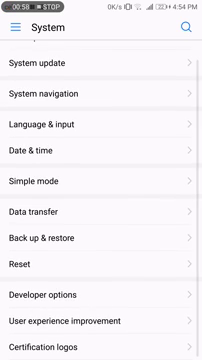
{"action": "scroll", "coordinate": [101, 200], "scroll_direction": "up", "scroll_amount": 1}
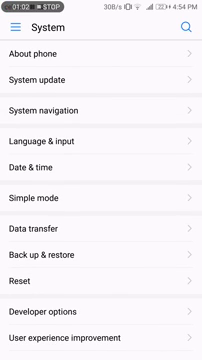
{"action": "left_click", "coordinate": [101, 53]}
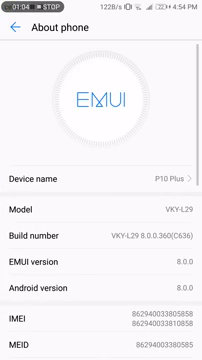
{"action": "scroll", "coordinate": [101, 200], "scroll_direction": "down", "scroll_amount": 1}
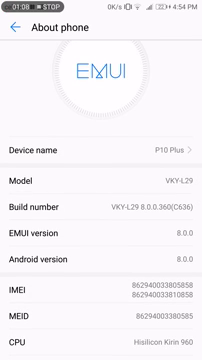
{"action": "scroll", "coordinate": [101, 200], "scroll_direction": "down", "scroll_amount": 2}
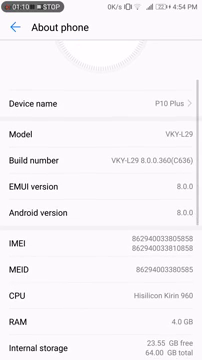
{"action": "scroll", "coordinate": [101, 200], "scroll_direction": "down", "scroll_amount": 2}
{"action": "scroll", "coordinate": [101, 200], "scroll_direction": "up", "scroll_amount": 2}
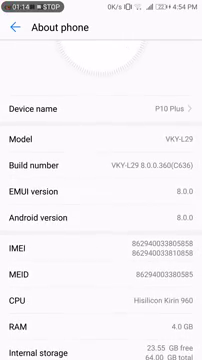
{"action": "left_click", "coordinate": [15, 27]}
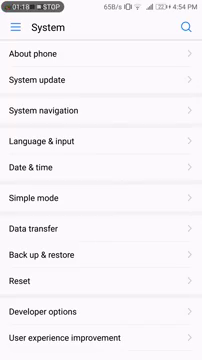
{"action": "key", "text": "Escape"}
- Clear 380 MB of memory and cache with Phone Manager's Cleanup shortcut, then go home
{"action": "key", "text": "Home"}
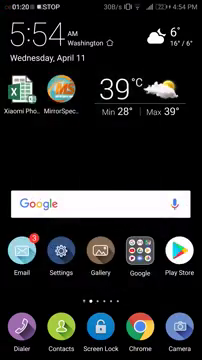
{"action": "left_click_drag", "start_coordinate": [160, 160], "coordinate": [30, 160]}
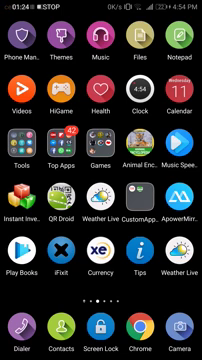
{"action": "left_click_drag", "start_coordinate": [22, 38], "coordinate": [22, 38]}
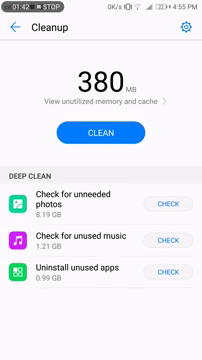
{"action": "left_click", "coordinate": [101, 132]}
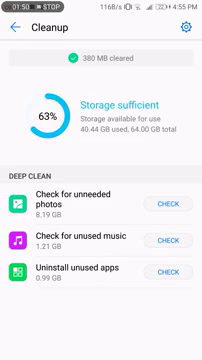
{"action": "key", "text": "Home"}
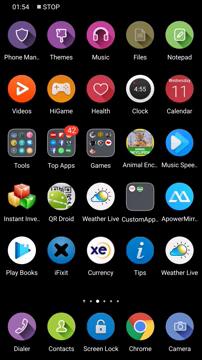
{"action": "left_click", "coordinate": [136, 36]}
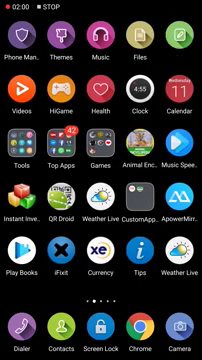
{"action": "left_click", "coordinate": [180, 37]}
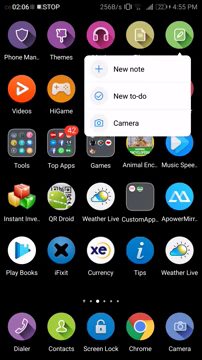
{"action": "left_click", "coordinate": [180, 37]}
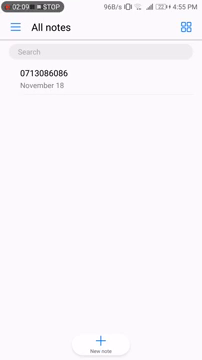
{"action": "key", "text": "Home"}
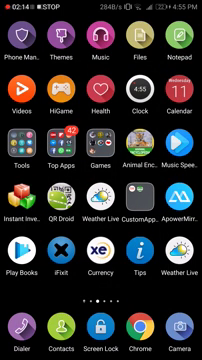
{"action": "left_click", "coordinate": [179, 89]}
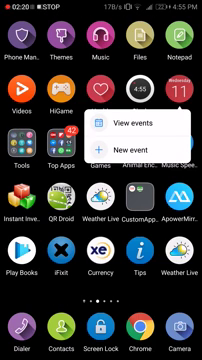
{"action": "key", "text": "Escape"}
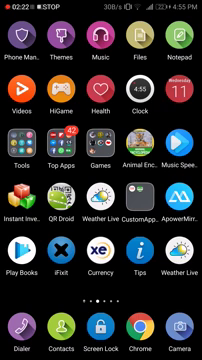
{"action": "left_click", "coordinate": [28, 10]}
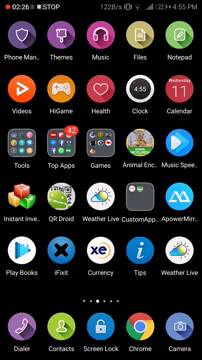
{"action": "left_click", "coordinate": [61, 37]}
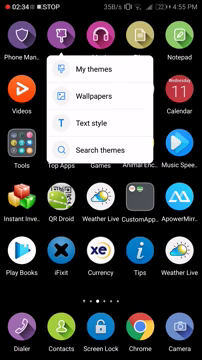
- Search themes for 'pink', view results like Sweet Pink, and return to the search page
{"action": "left_click", "coordinate": [100, 149]}
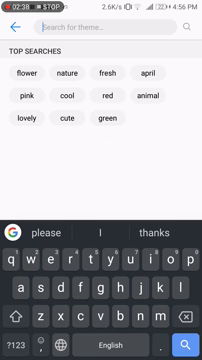
{"action": "left_click", "coordinate": [27, 95]}
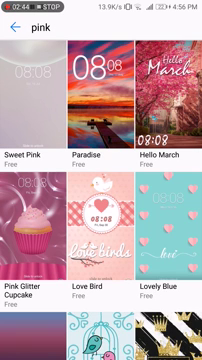
{"action": "left_click", "coordinate": [14, 27]}
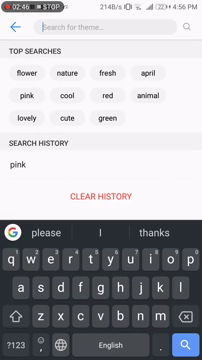